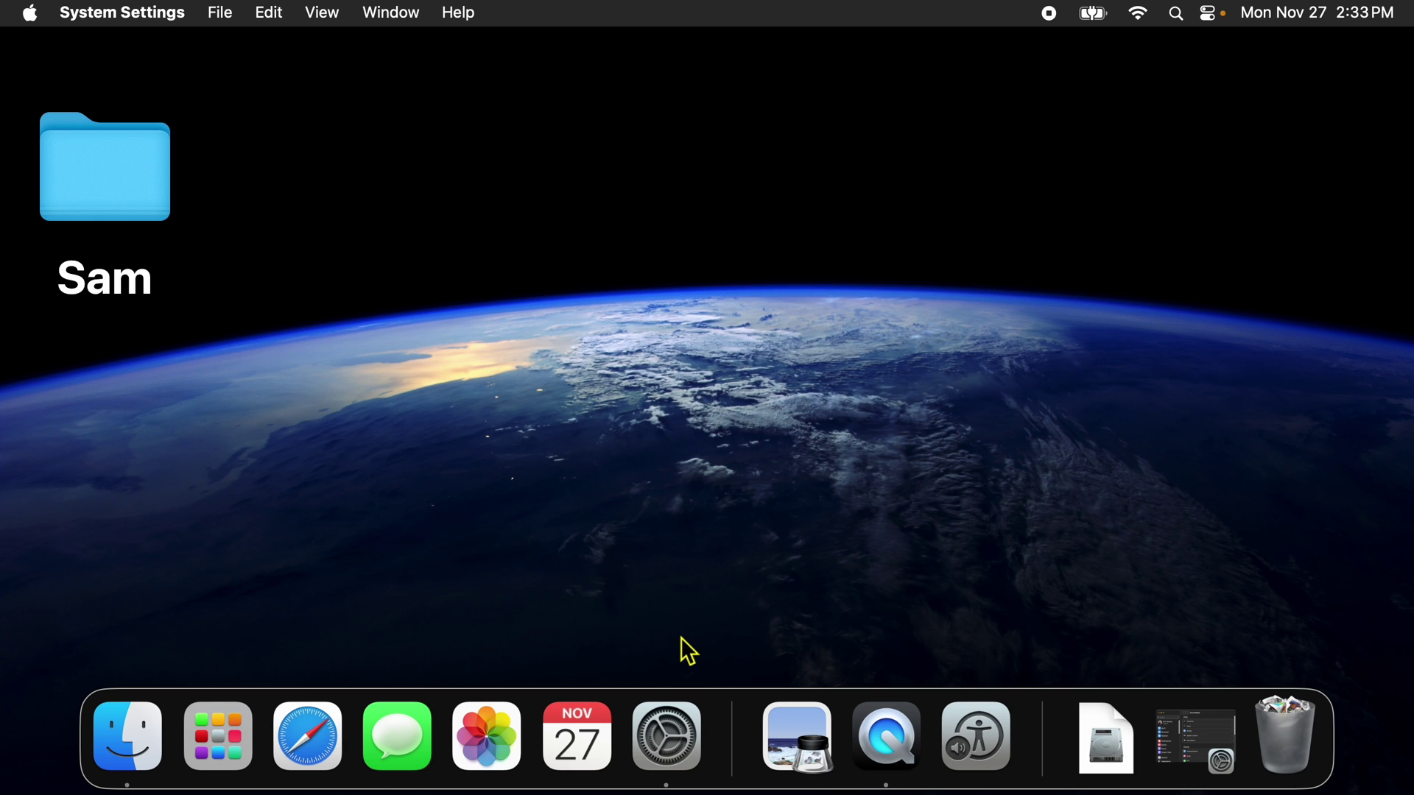
- Show the Launchpad app grid, page through it, then dismiss it back to the desktop
key("F4")
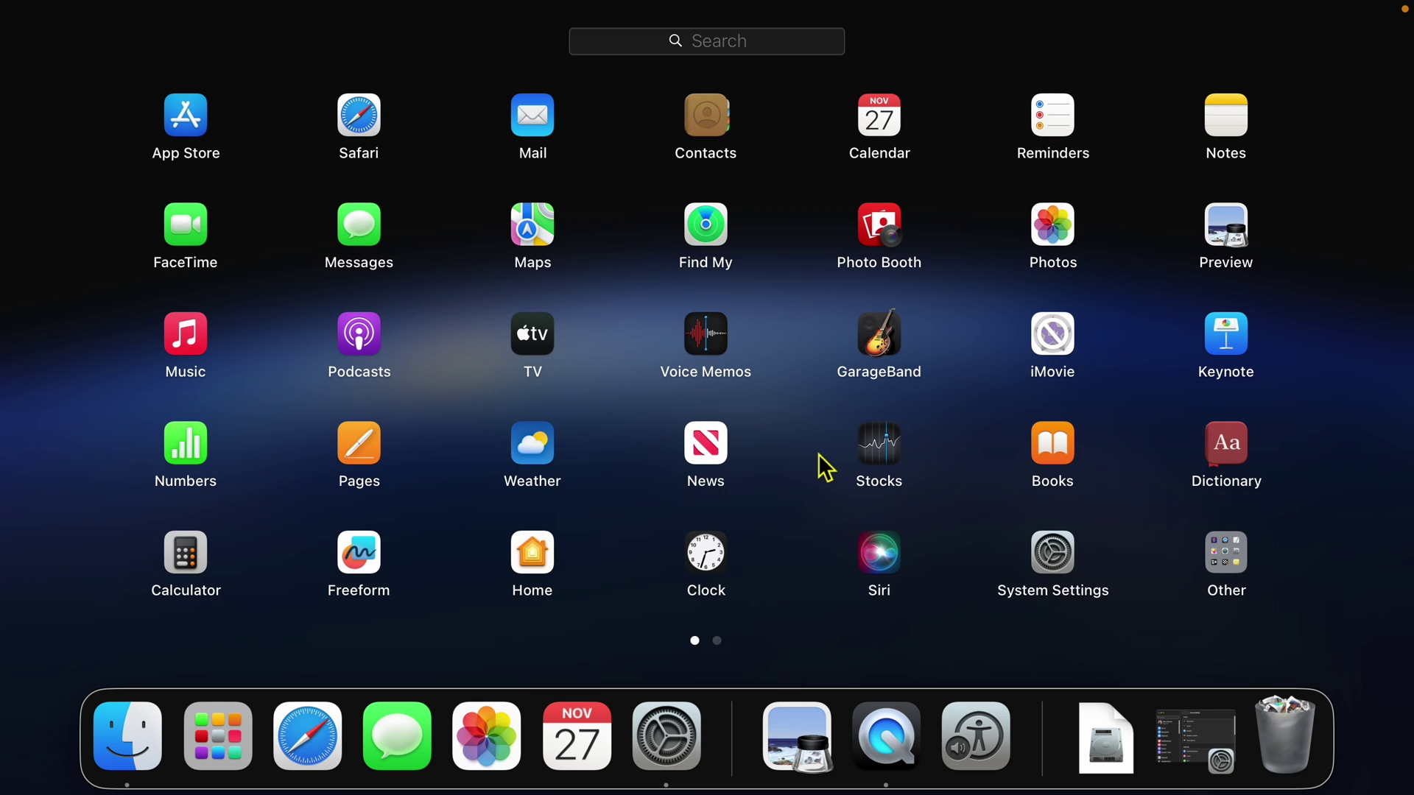
scroll(705, 439, "right", 2)
left_click(611, 479)
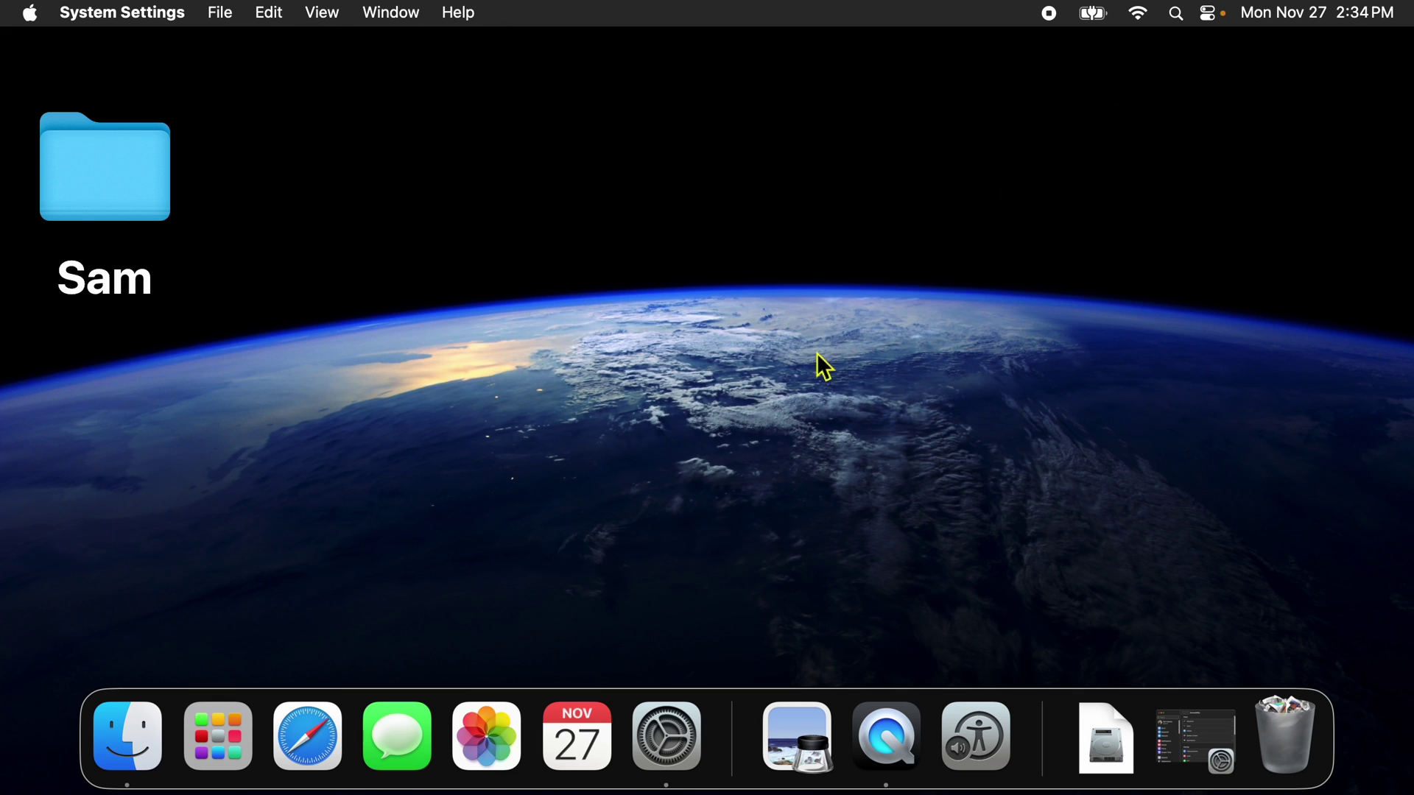
- Switch back to the System Settings window showing its Accessibility pane
key("super+Tab")
scroll(373, 311, "down", 1)
scroll(382, 311, "up", 1)
scroll(393, 326, "down", 5)
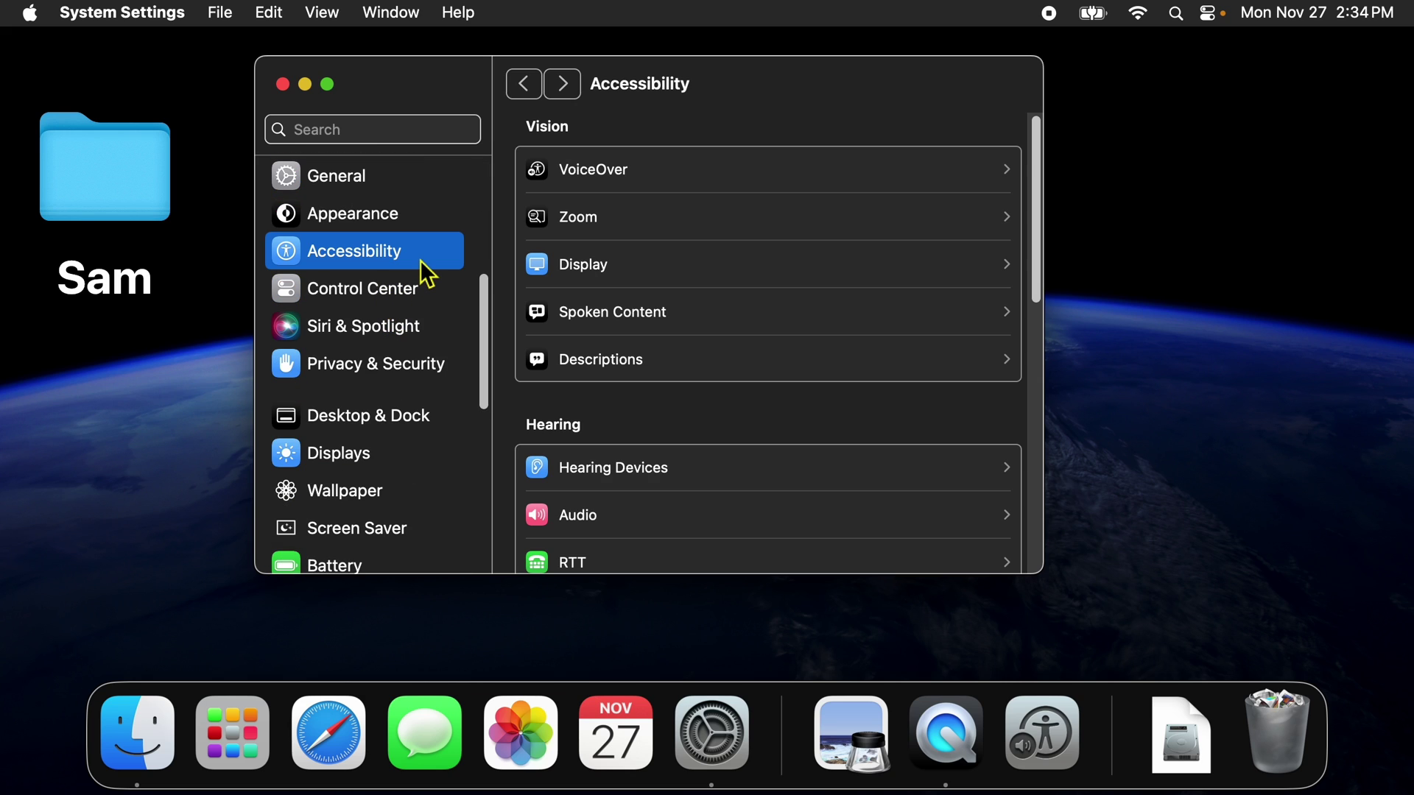
scroll(766, 311, "down", 4)
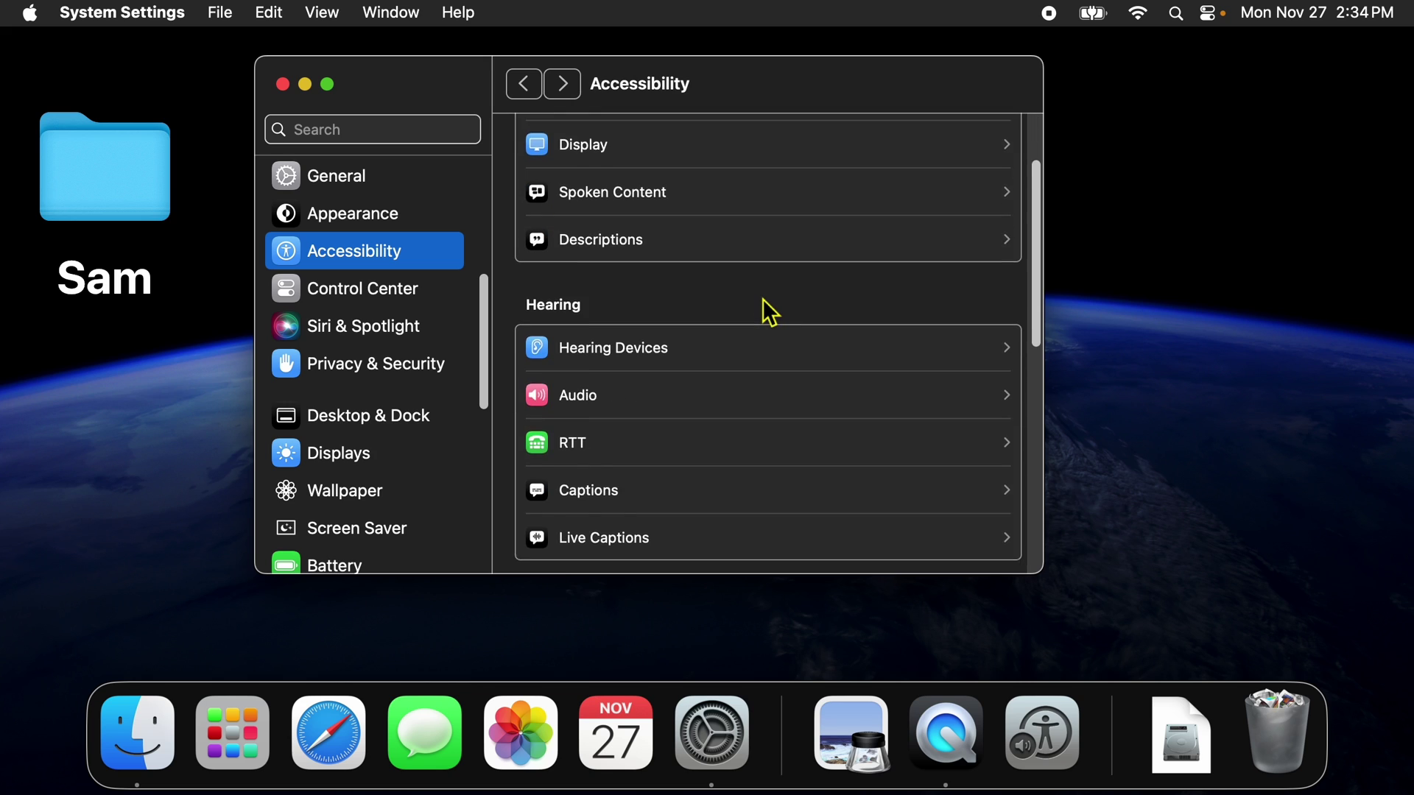
scroll(771, 312, "up", 4)
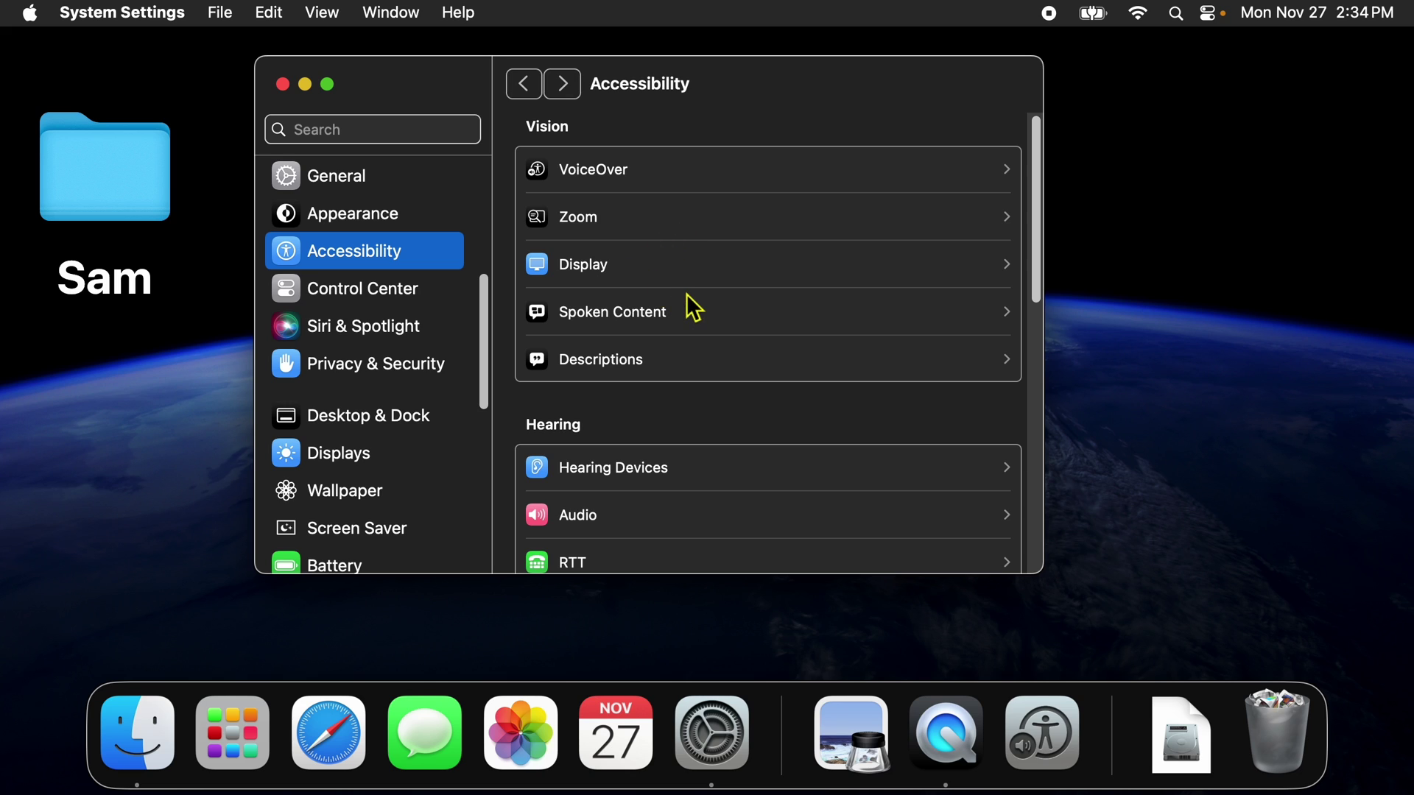
- Open Spoken Content from the Vision section of Accessibility
left_click(633, 327)
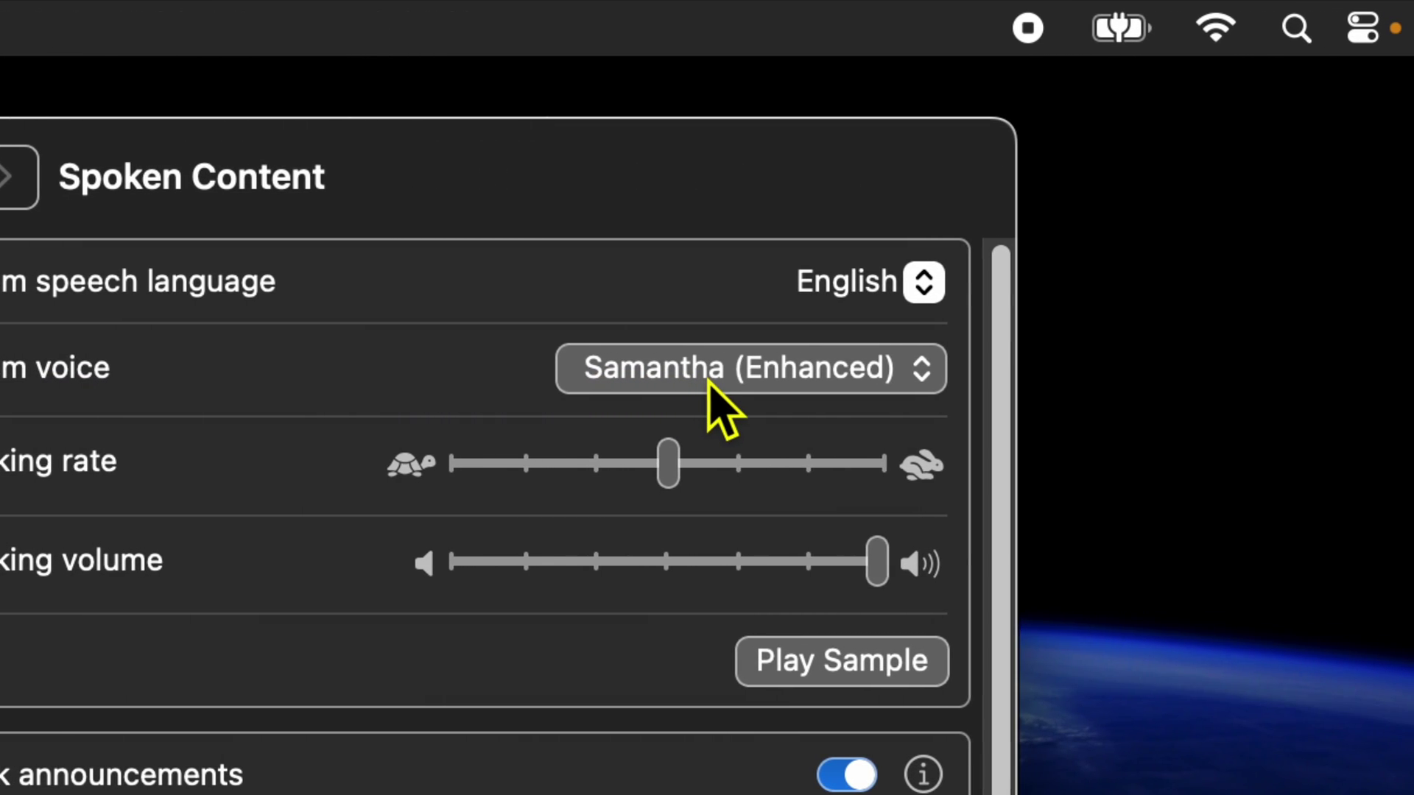
- Browse the System voice menu's English voices for US, Australia, India, Ireland, South Africa and UK
left_click(709, 376)
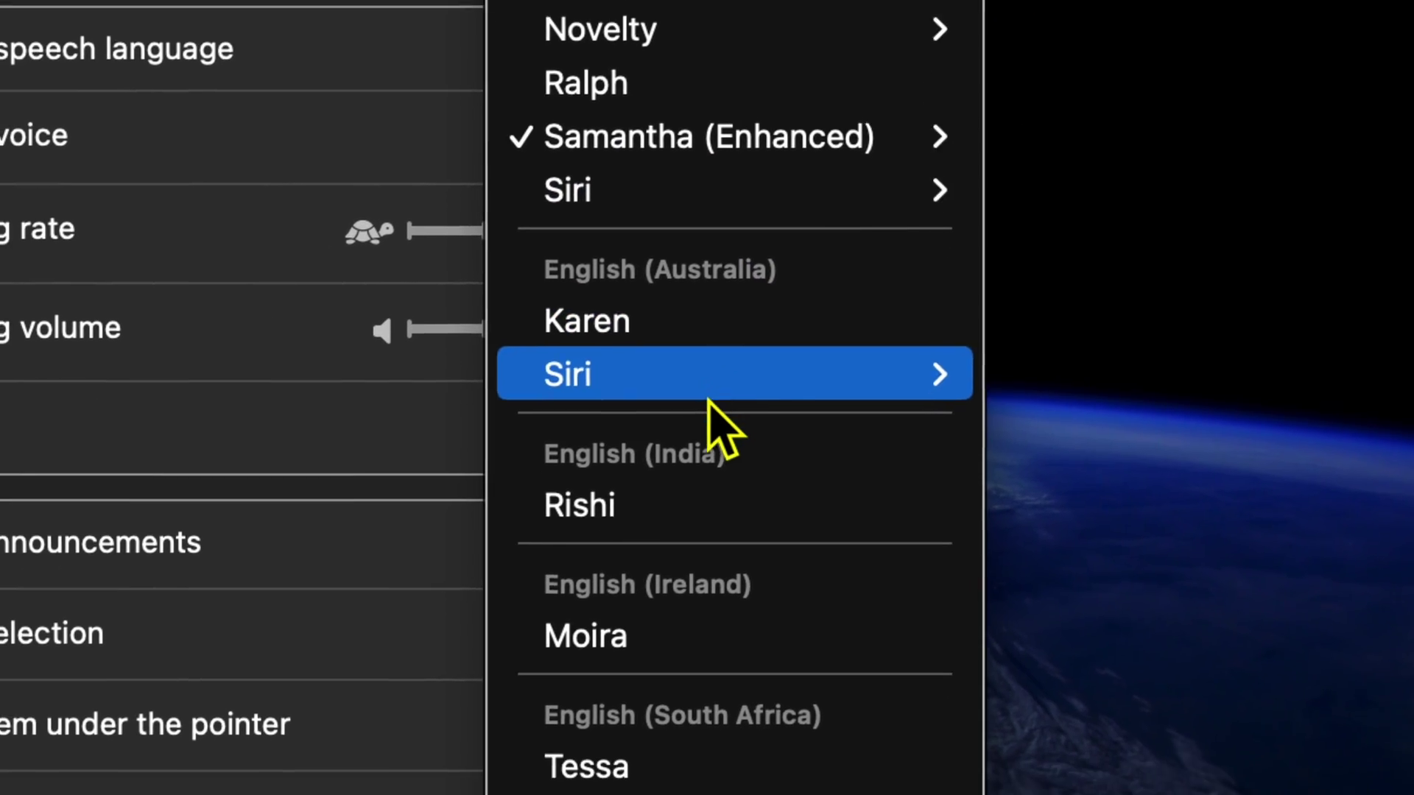
mouse_move(750, 221)
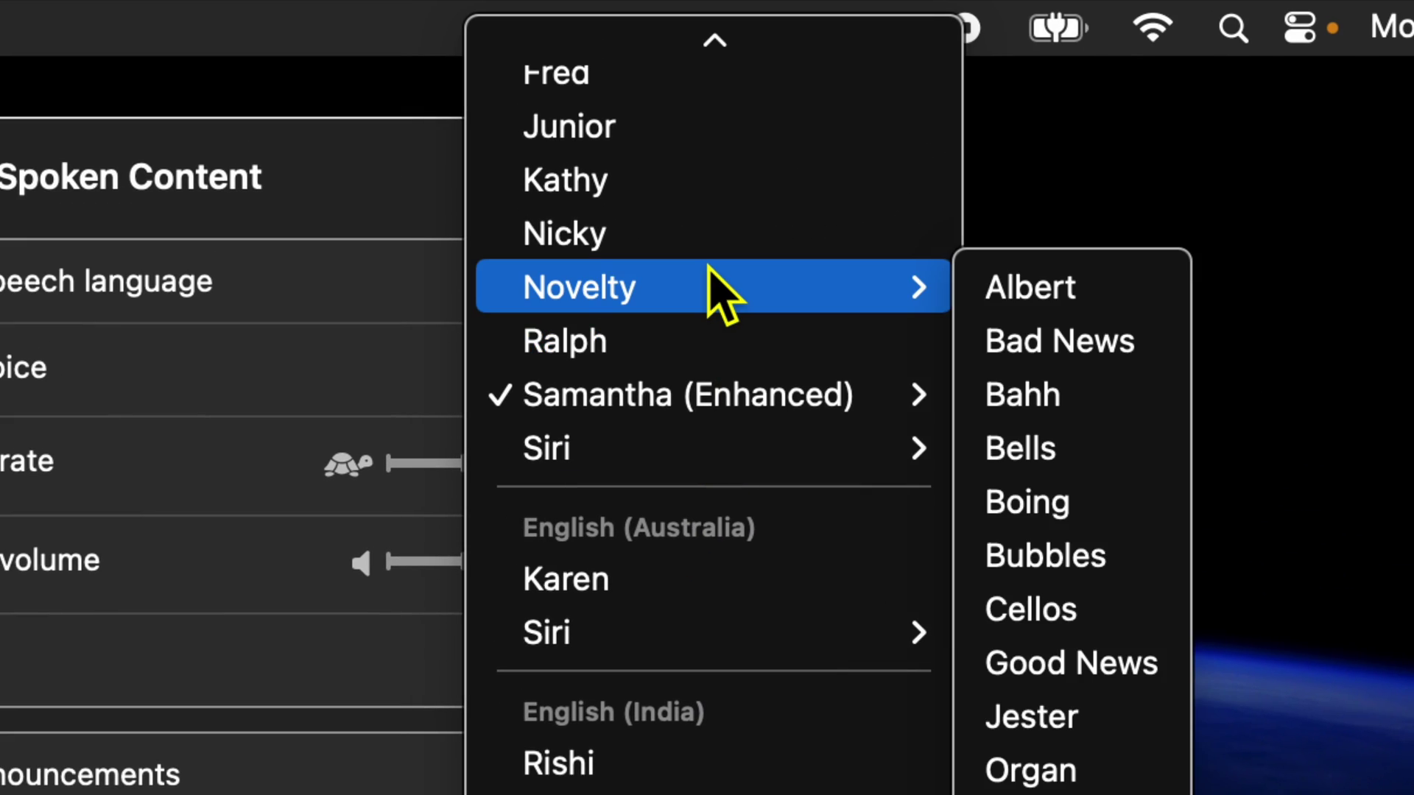
scroll(692, 202, "up", 2)
scroll(708, 268, "down", 1)
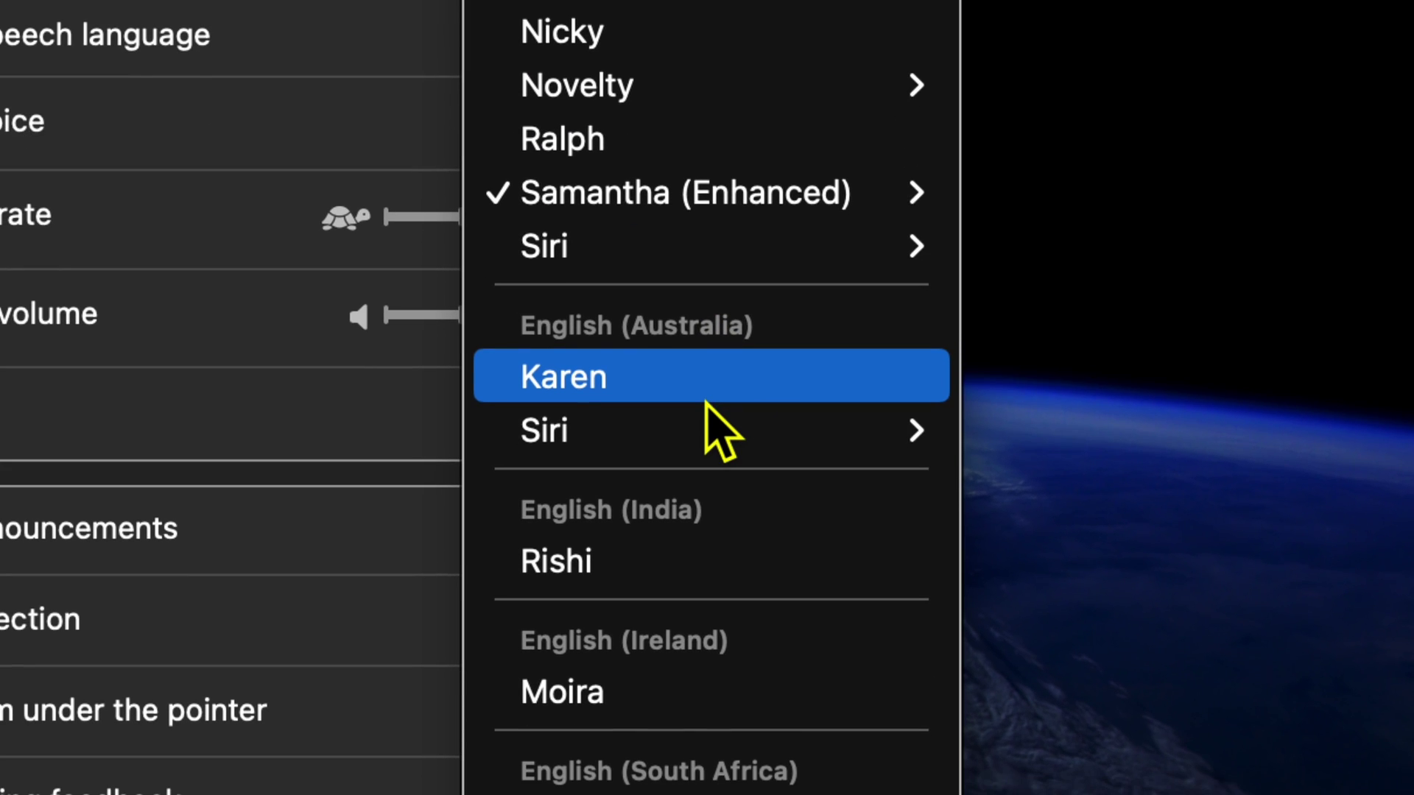
mouse_move(735, 425)
scroll(705, 401, "up", 1)
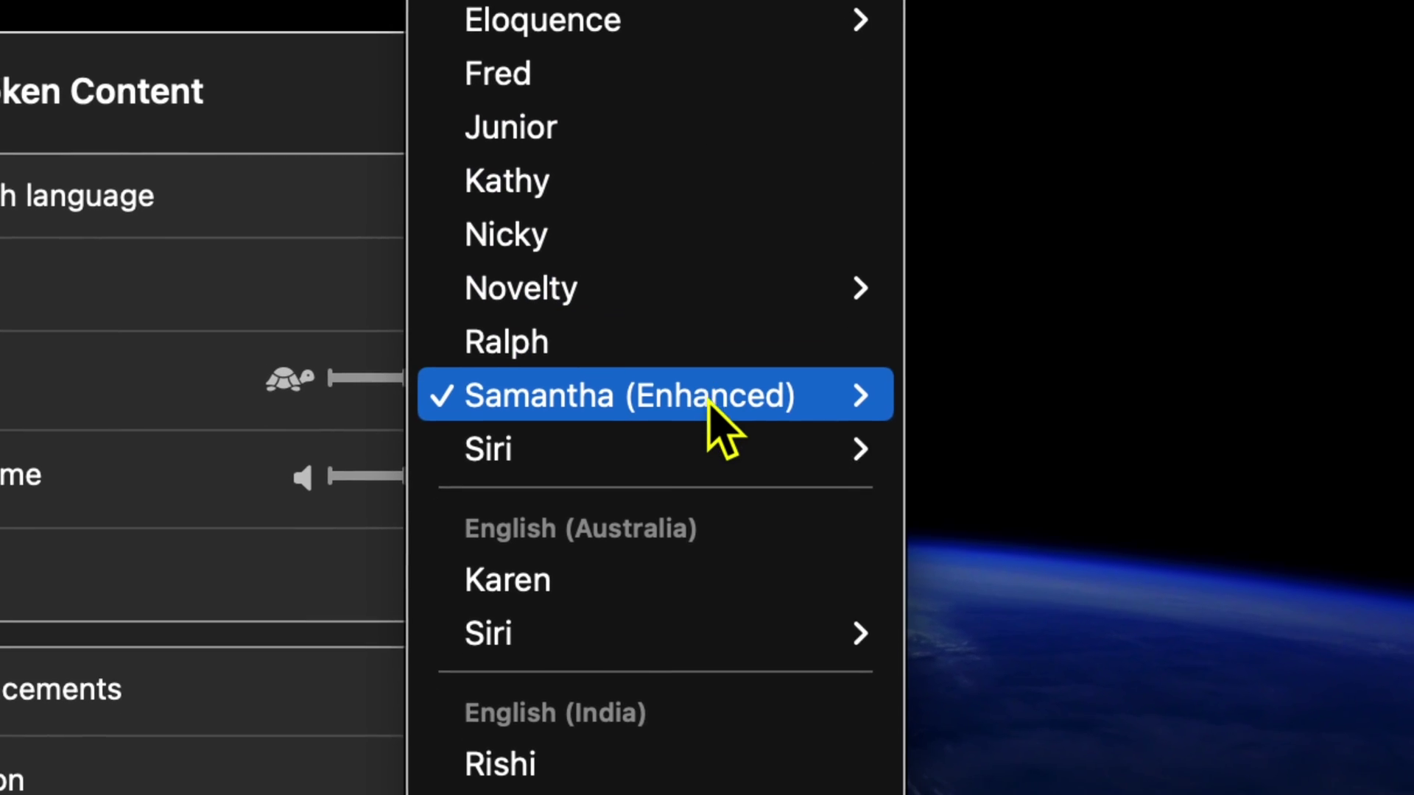
scroll(678, 608, "down", 1)
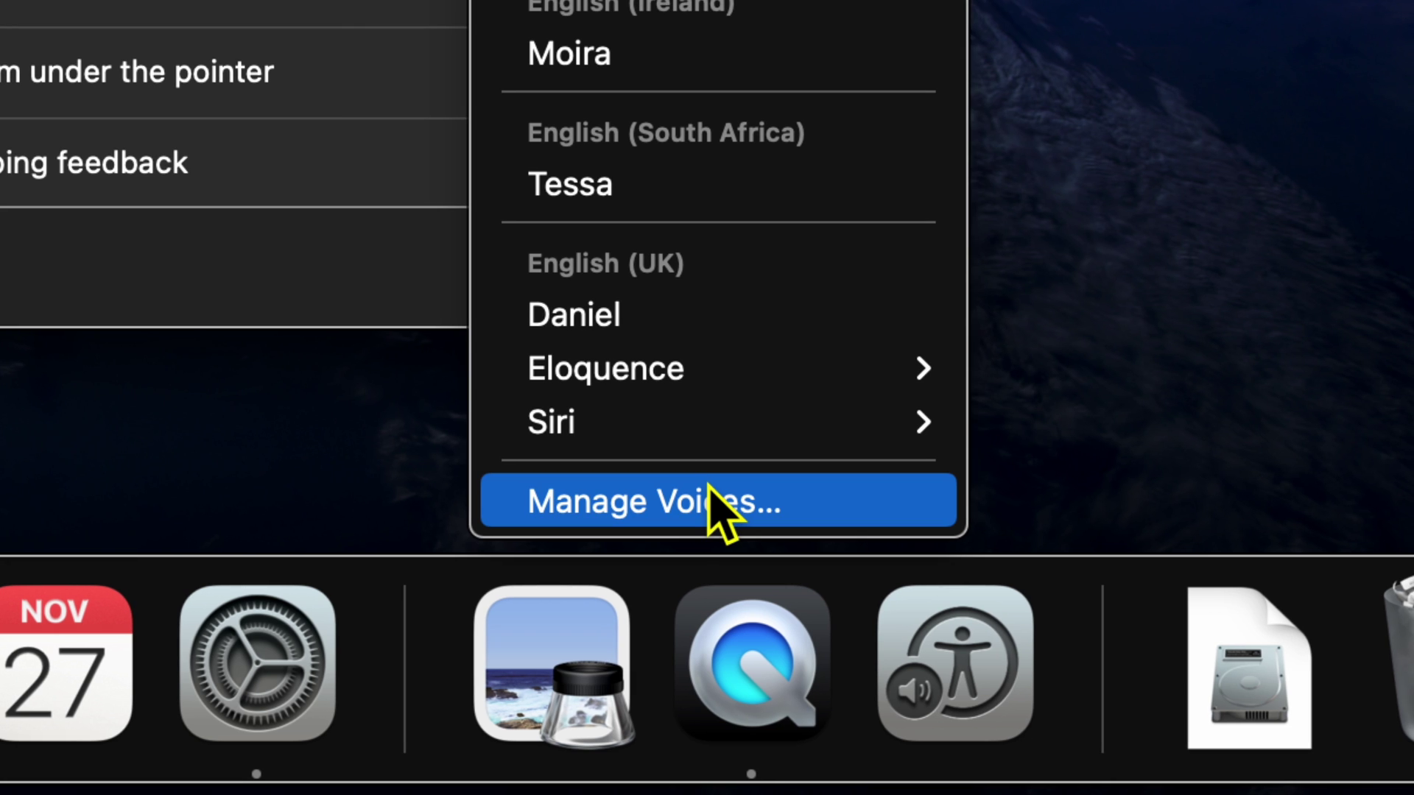
- Choose Manage Voices… and scroll the English voices such as Allison (37.6 MB) and Ava (280.2 MB)
left_click(715, 508)
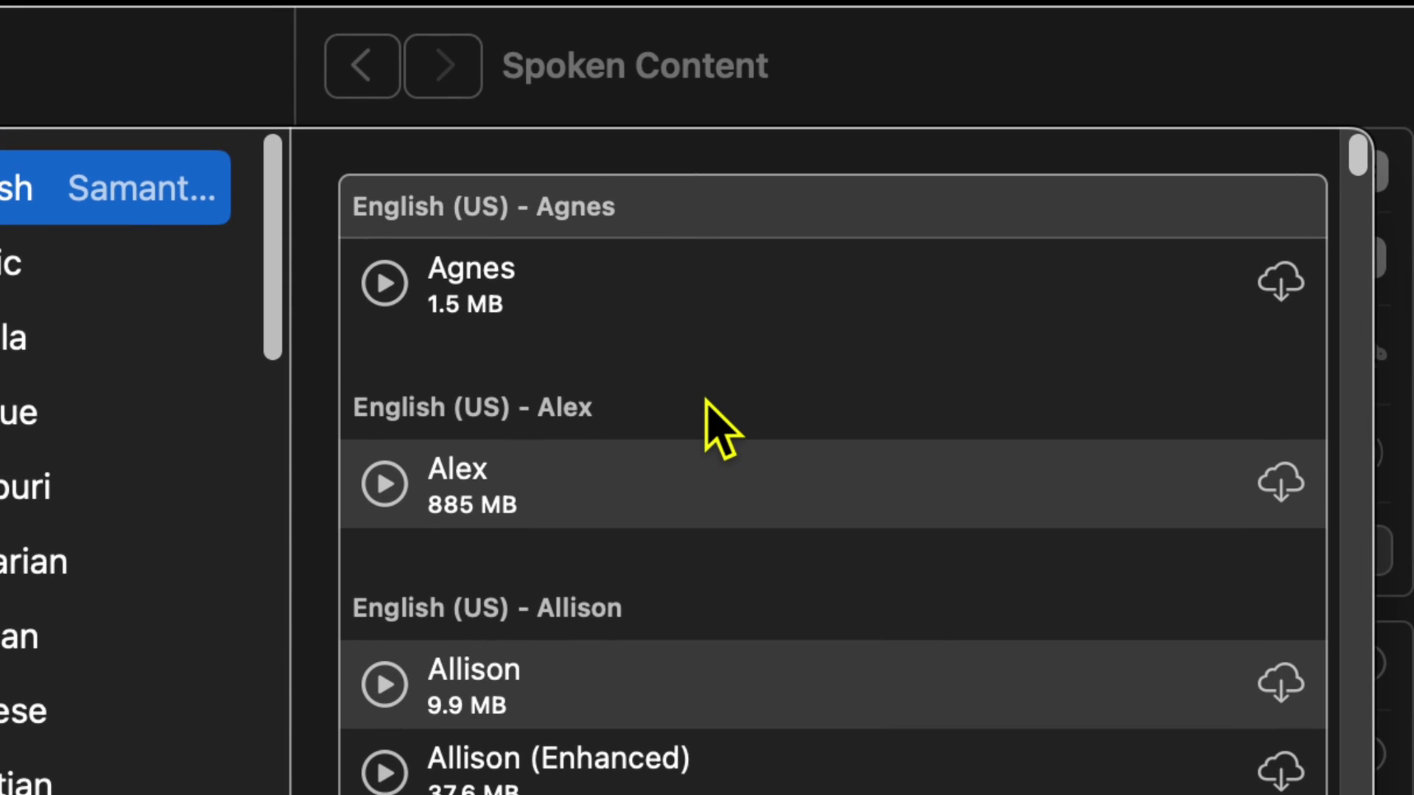
scroll(710, 427, "down", 5)
scroll(711, 427, "up", 5)
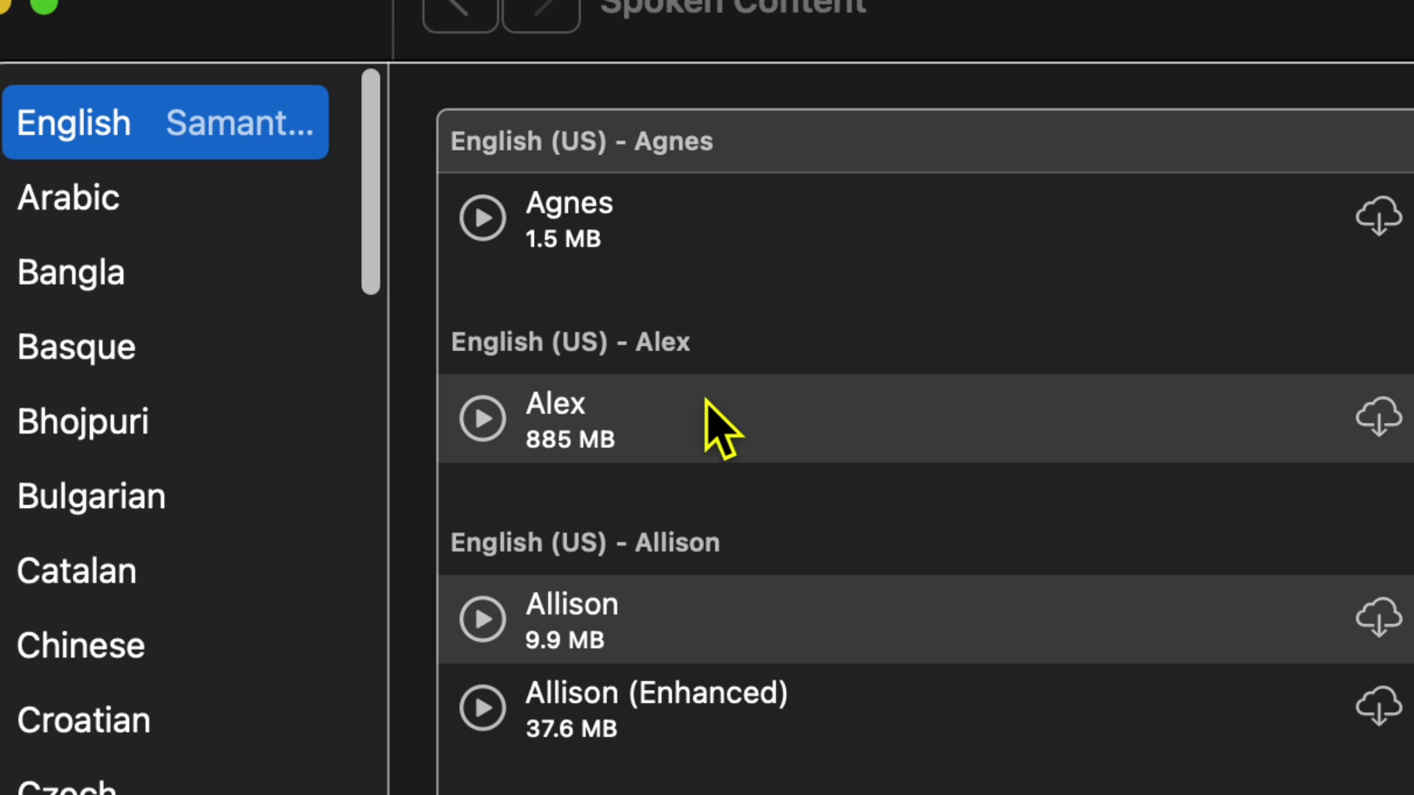
scroll(709, 401, "down", 6)
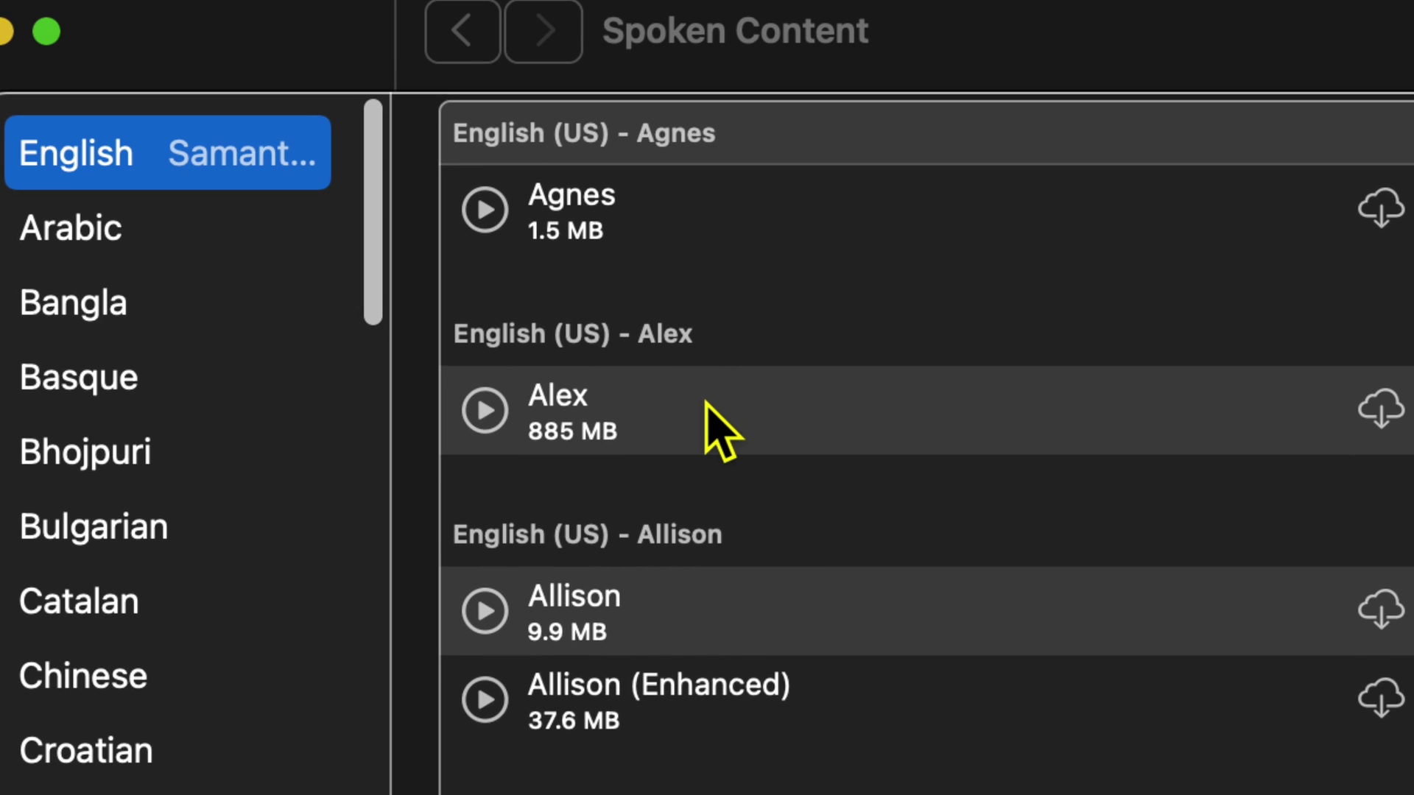
scroll(705, 401, "down", 1)
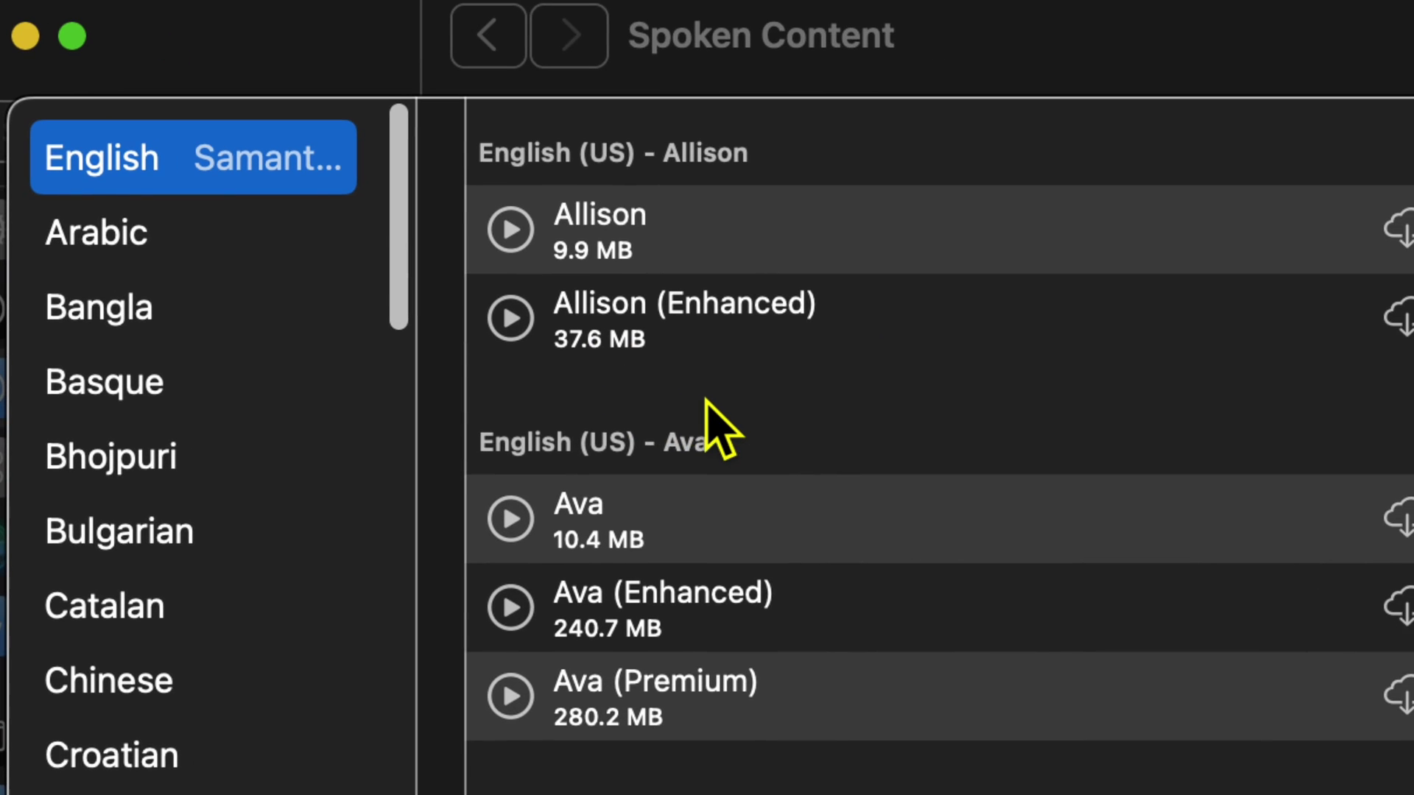
- Scroll past Bruce, Eloquence, Joelle and Nathan down to the Novelty voices Albert through Bells
scroll(709, 404, "down", 5)
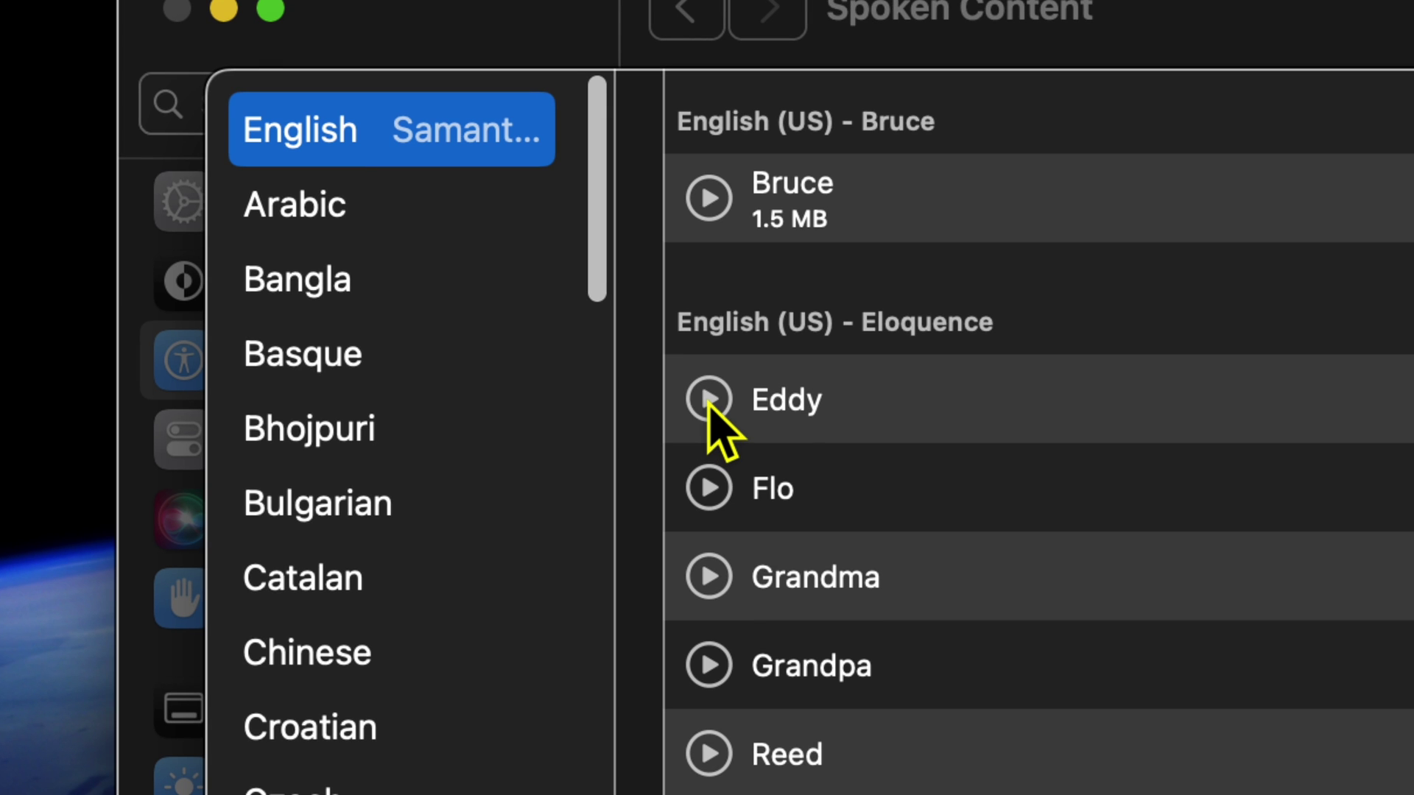
scroll(708, 404, "down", 5)
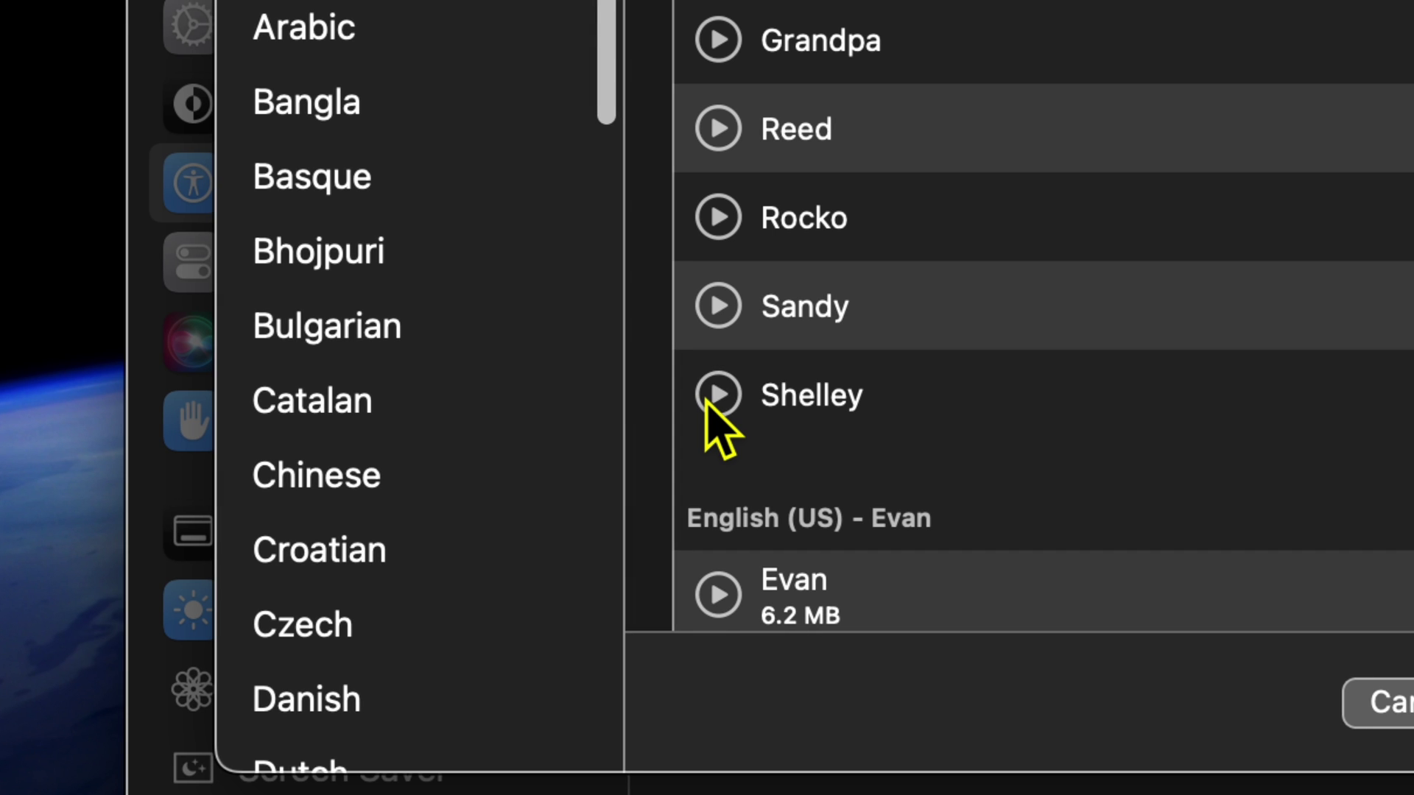
scroll(710, 423, "down", 5)
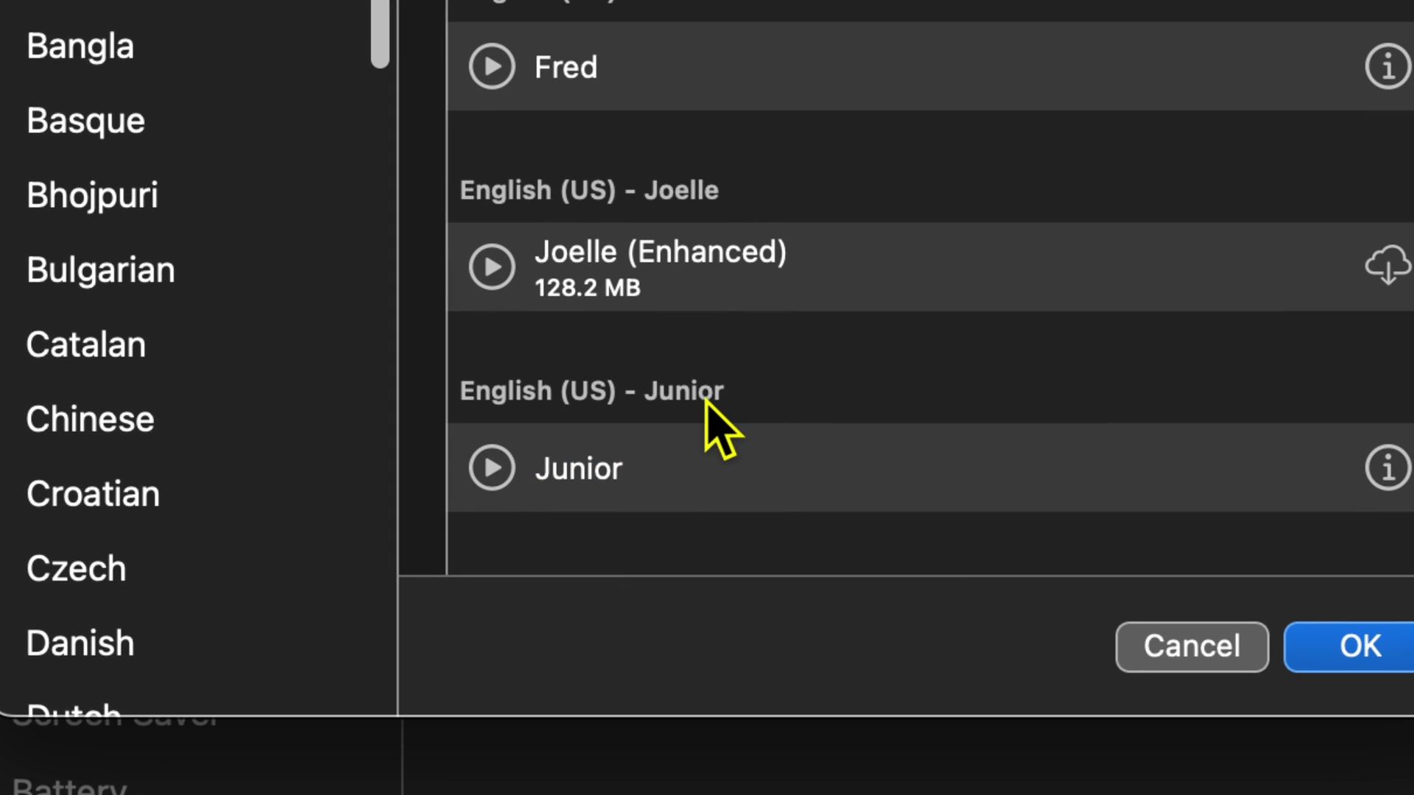
scroll(707, 404, "down", 8)
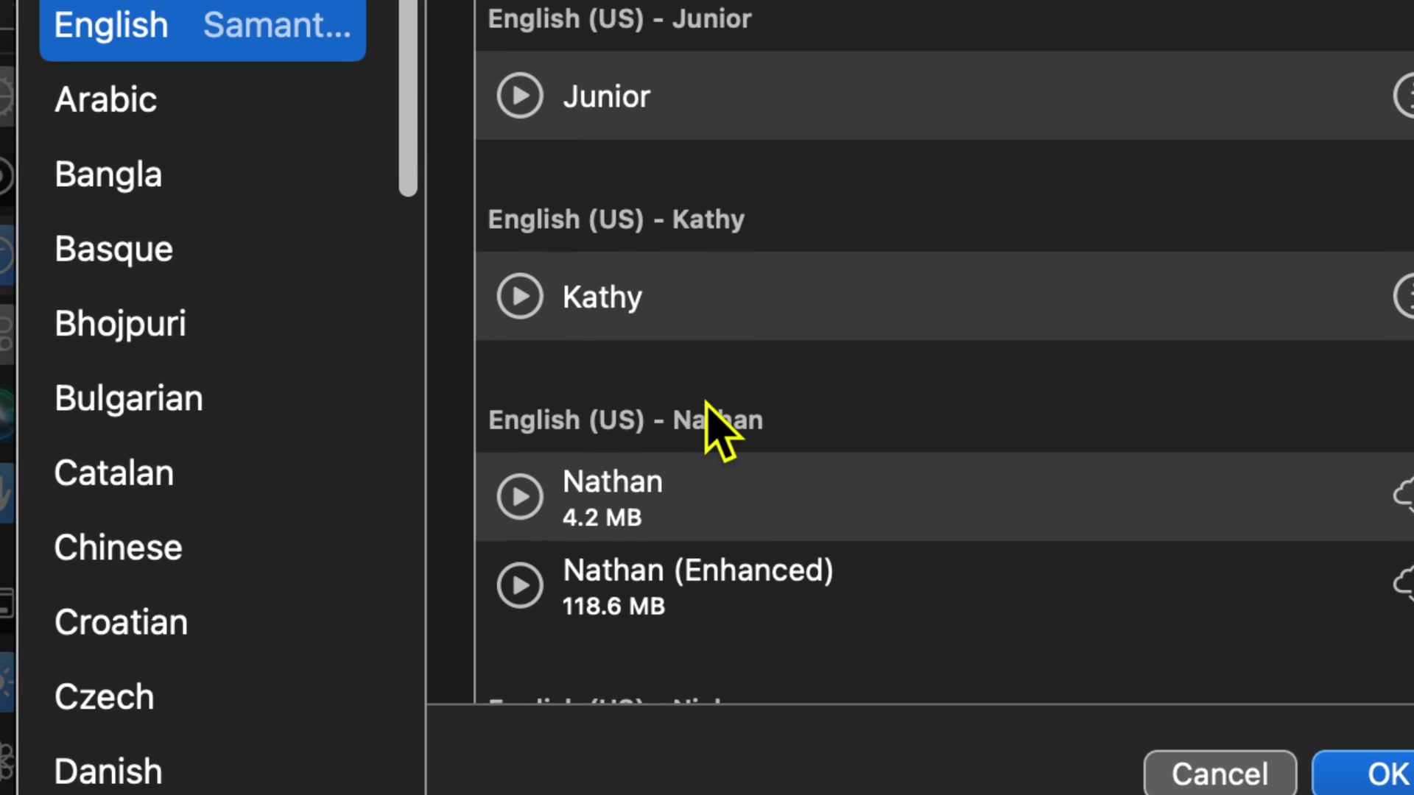
scroll(718, 427, "down", 5)
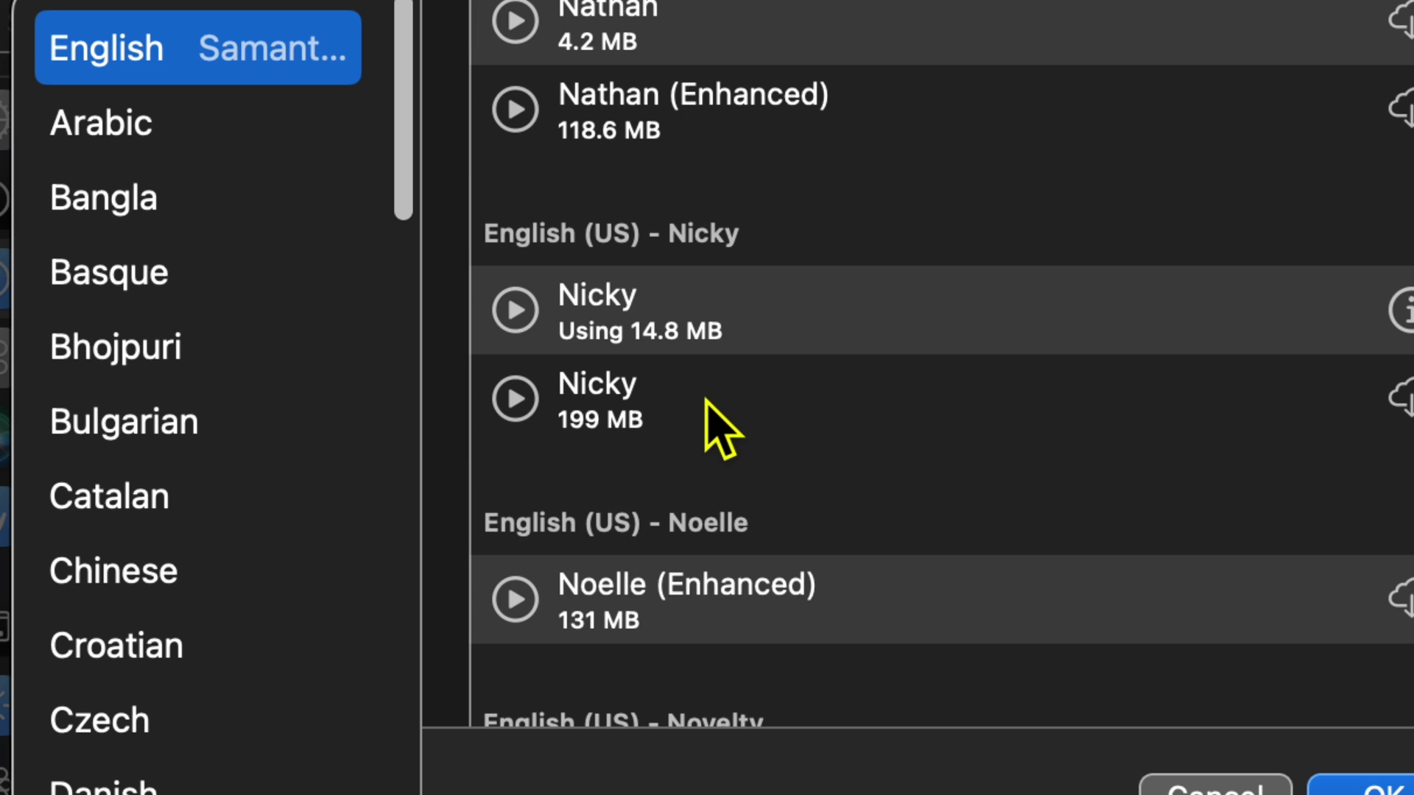
scroll(720, 428, "down", 6)
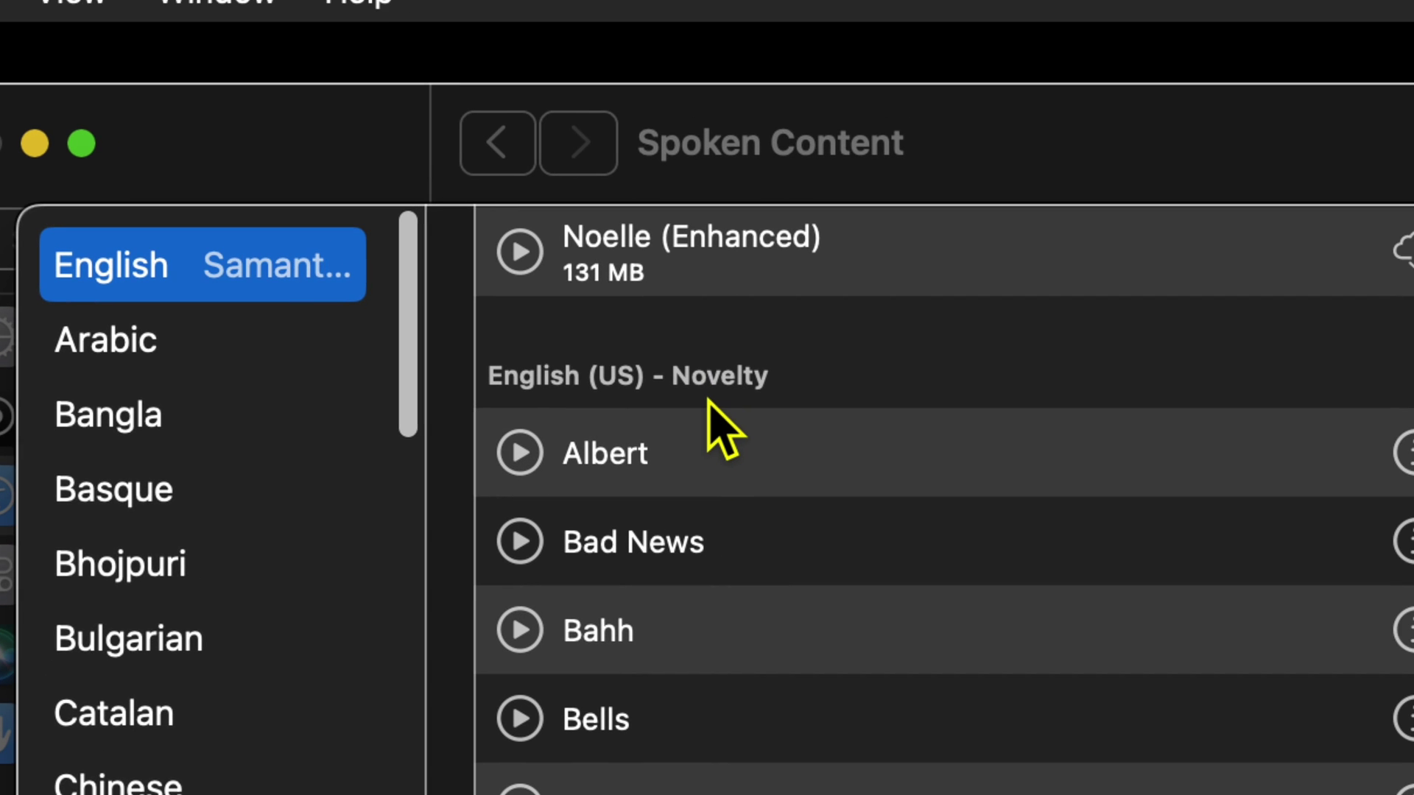
- Play a preview of the Bahh novelty voice
scroll(715, 423, "down", 3)
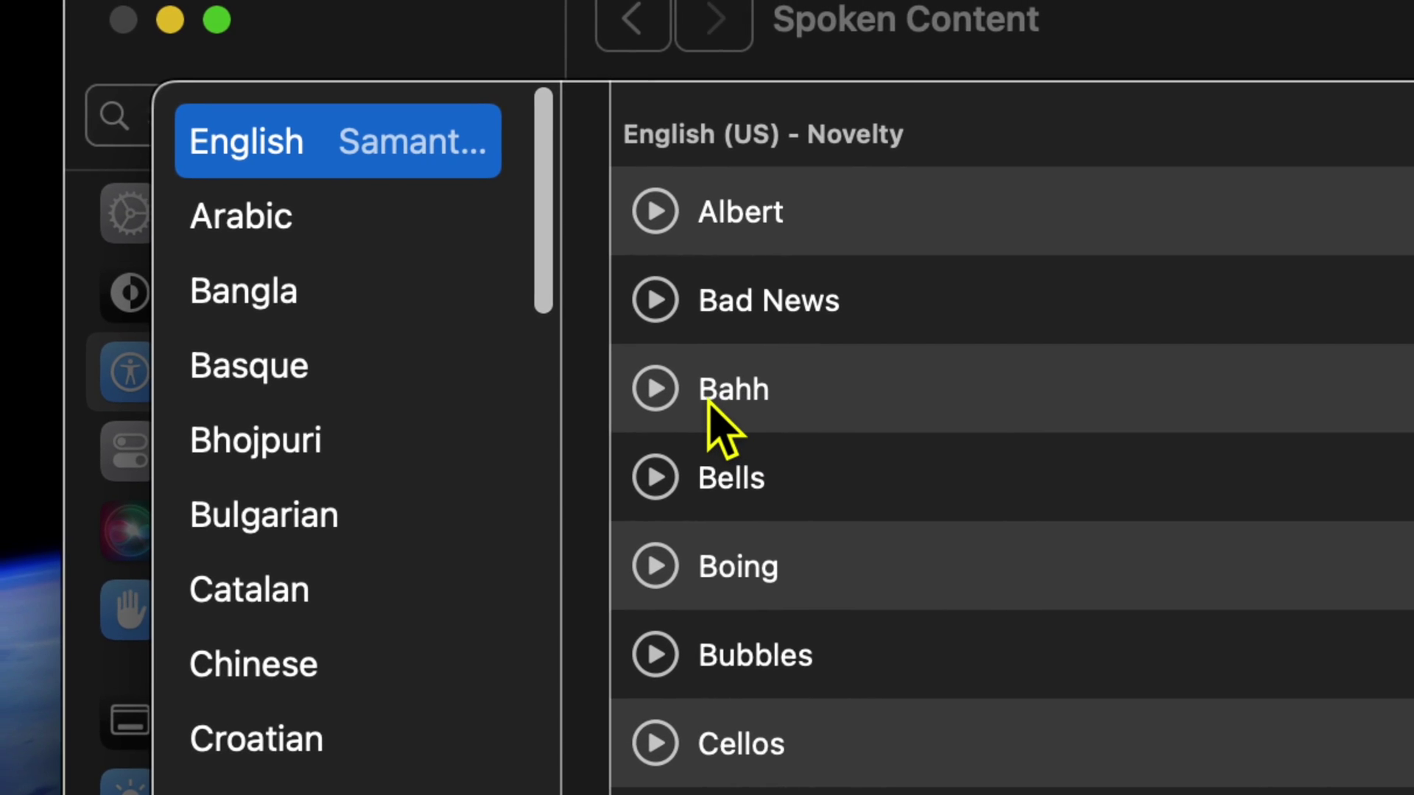
left_click(634, 384)
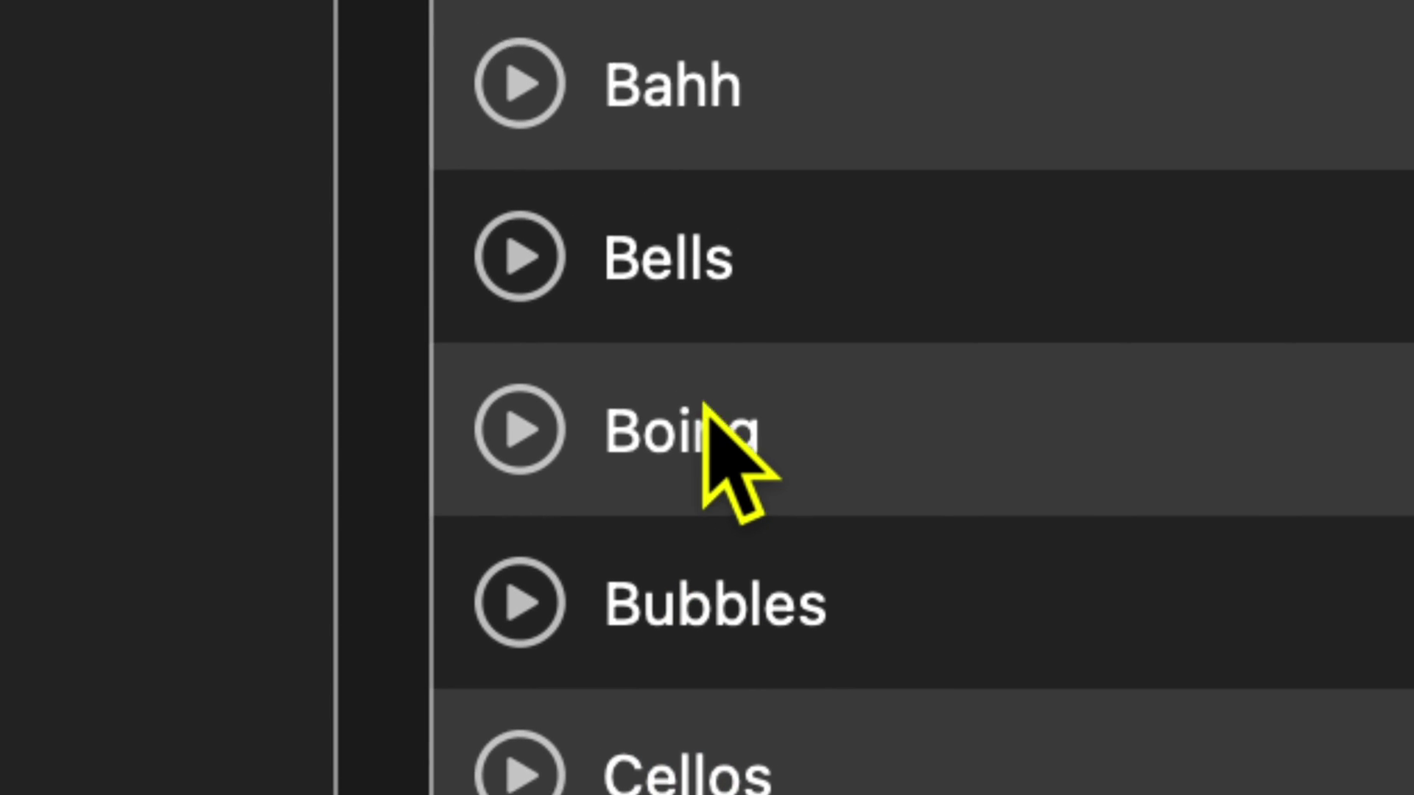
- Scroll down to Organ, Superstar and Trinoids, then preview and select the Whisper voice
scroll(703, 404, "down", 5)
scroll(703, 404, "up", 1)
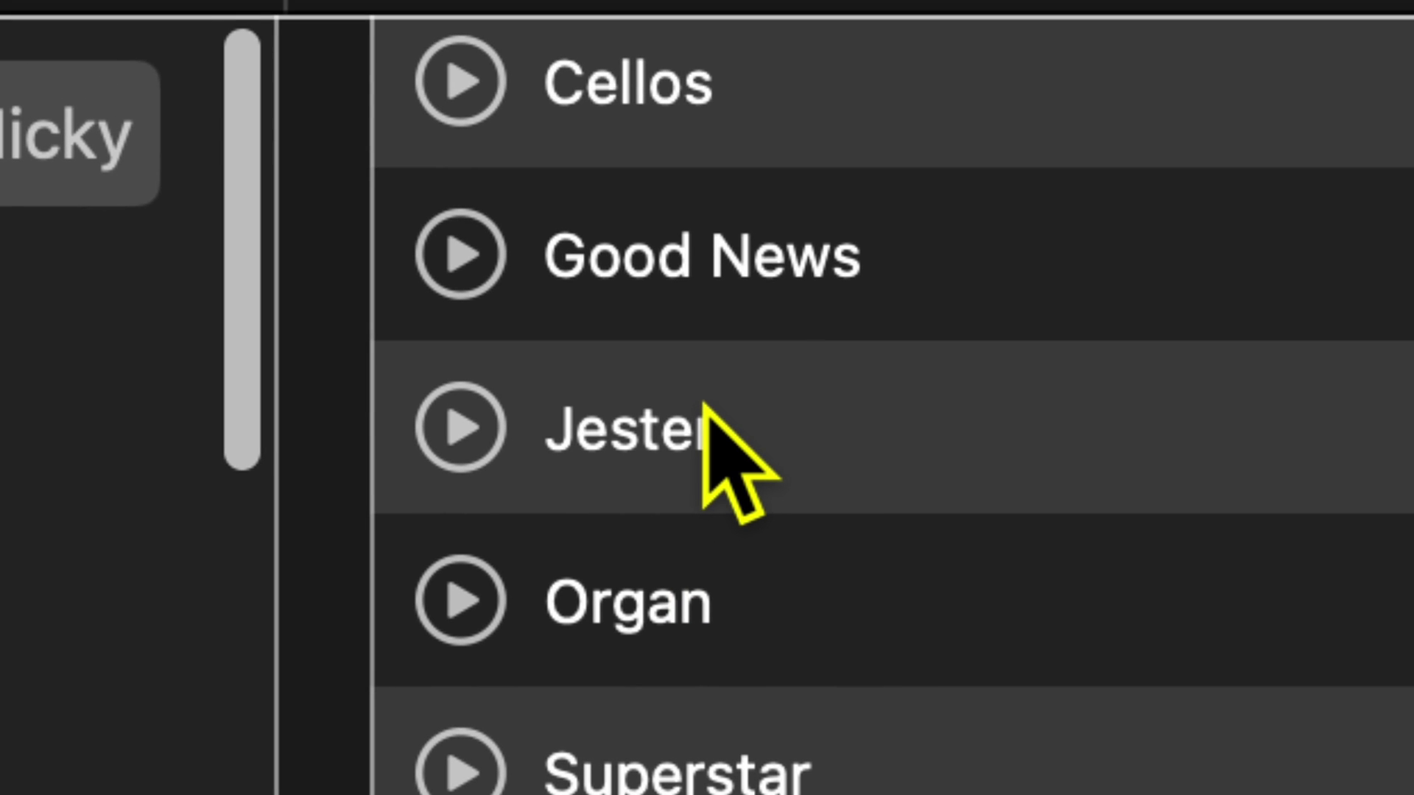
scroll(704, 403, "up", 1)
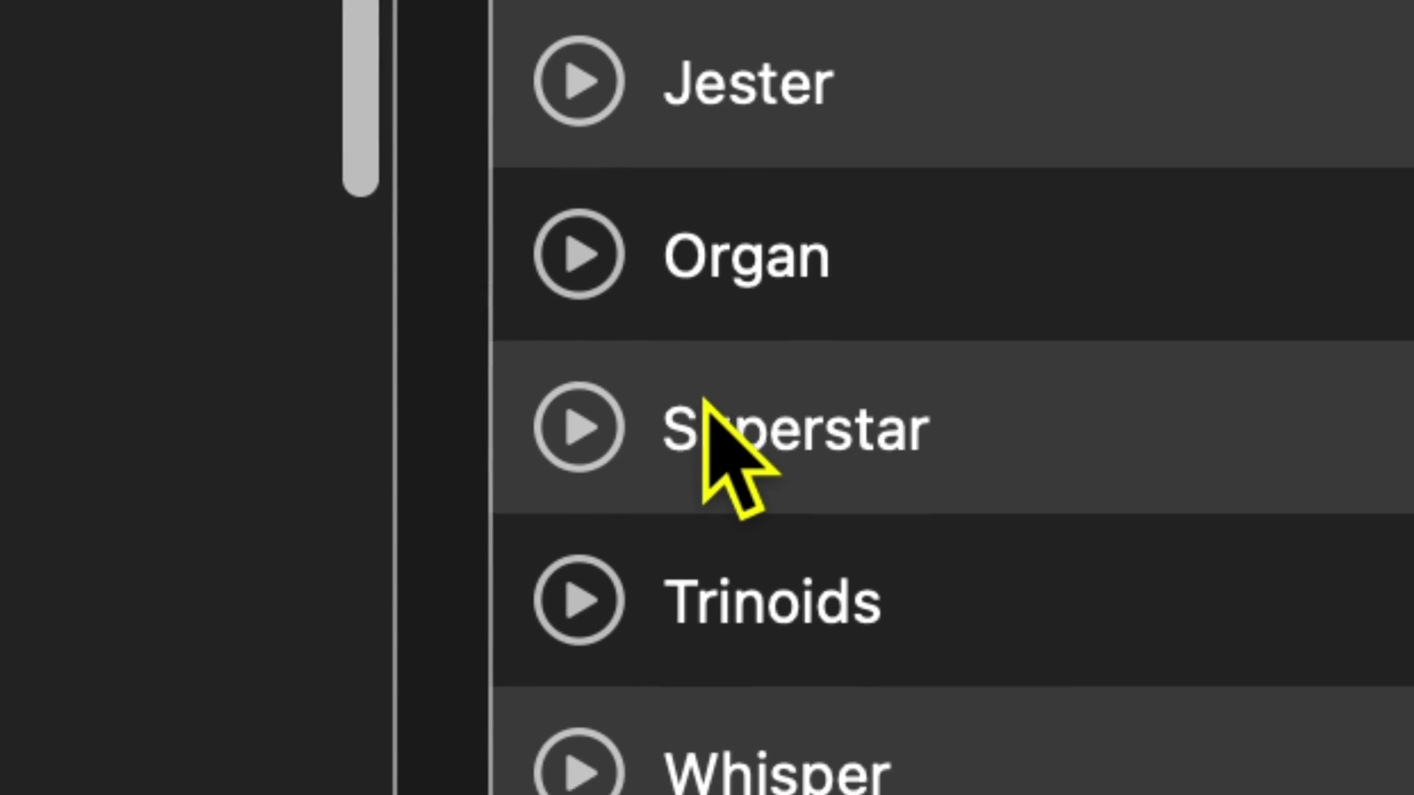
scroll(704, 401, "down", 1)
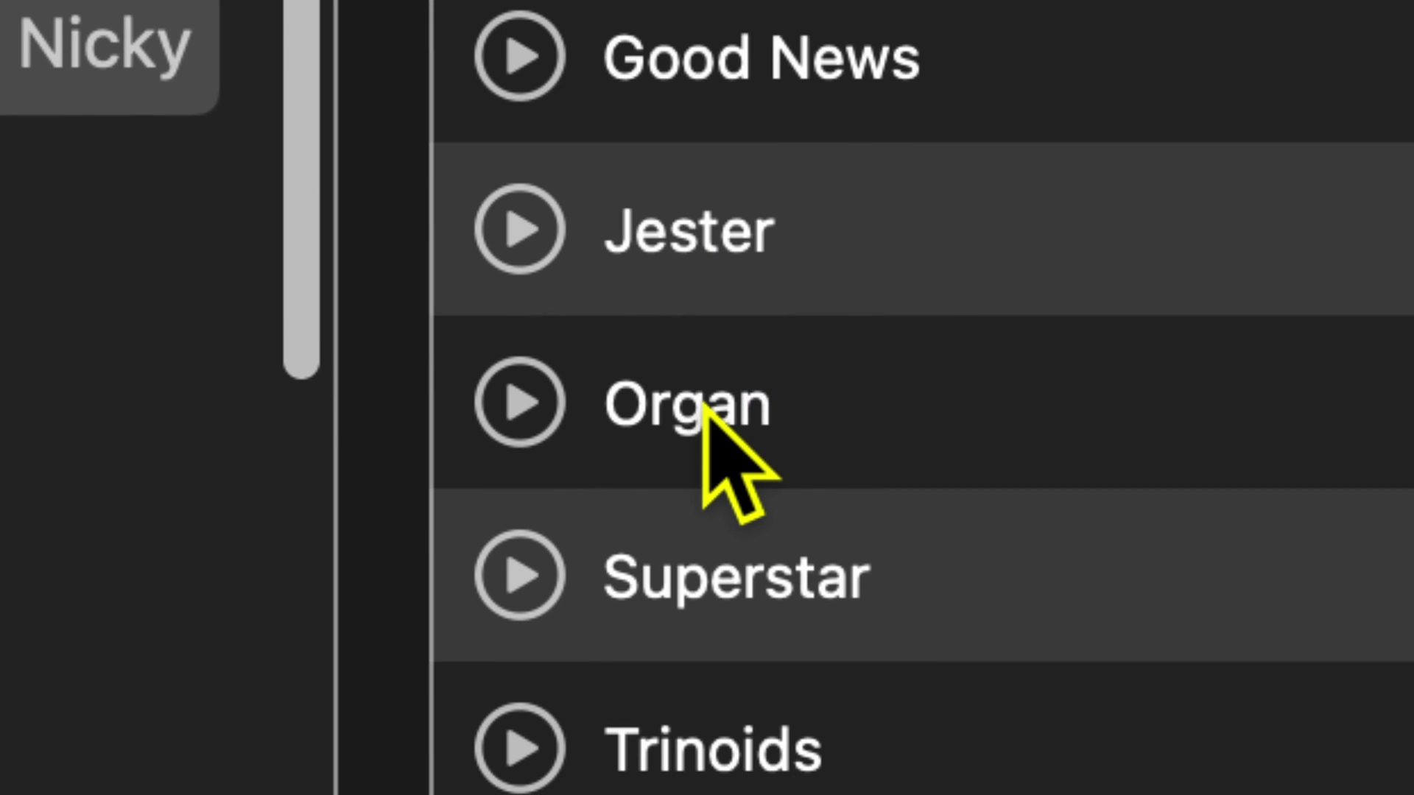
scroll(703, 404, "down", 2)
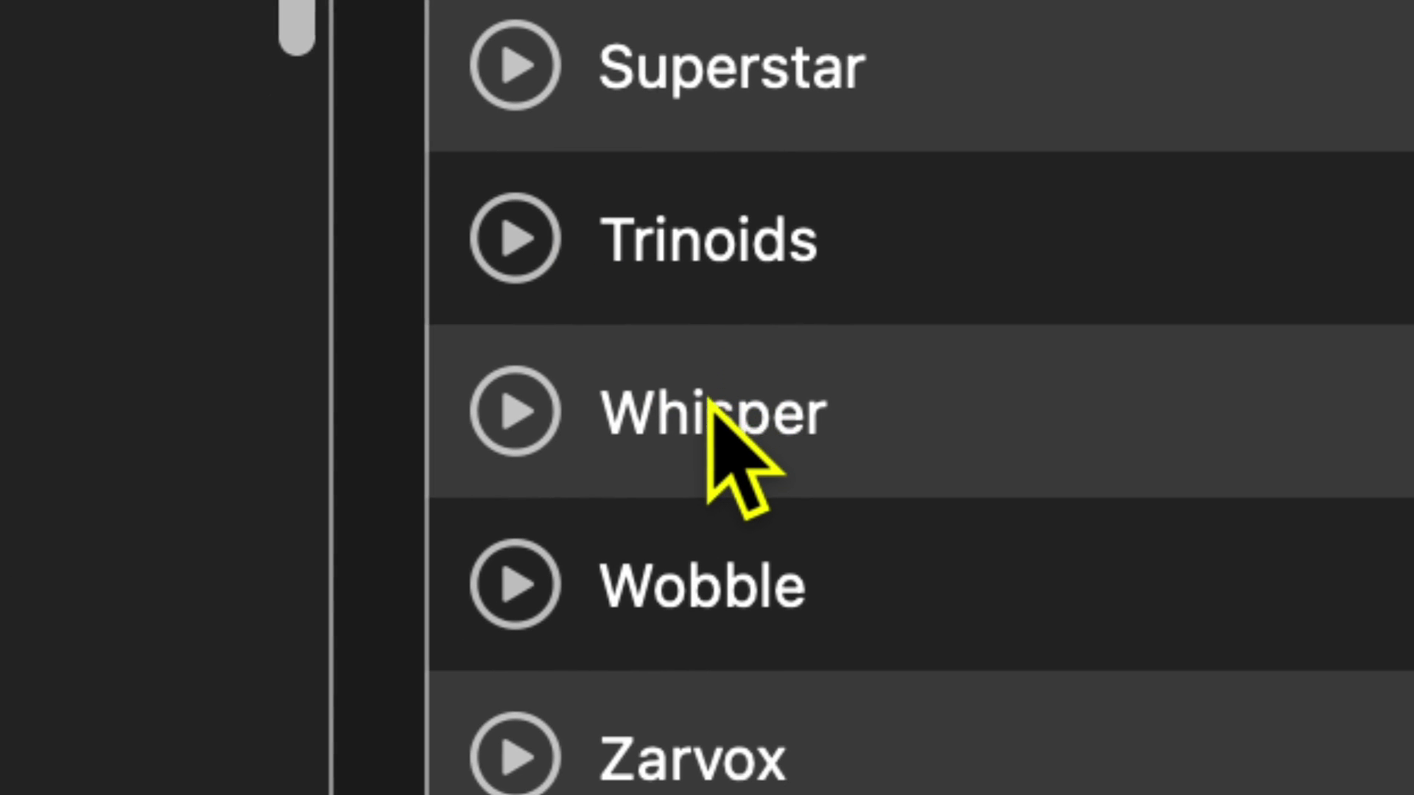
left_click(563, 441)
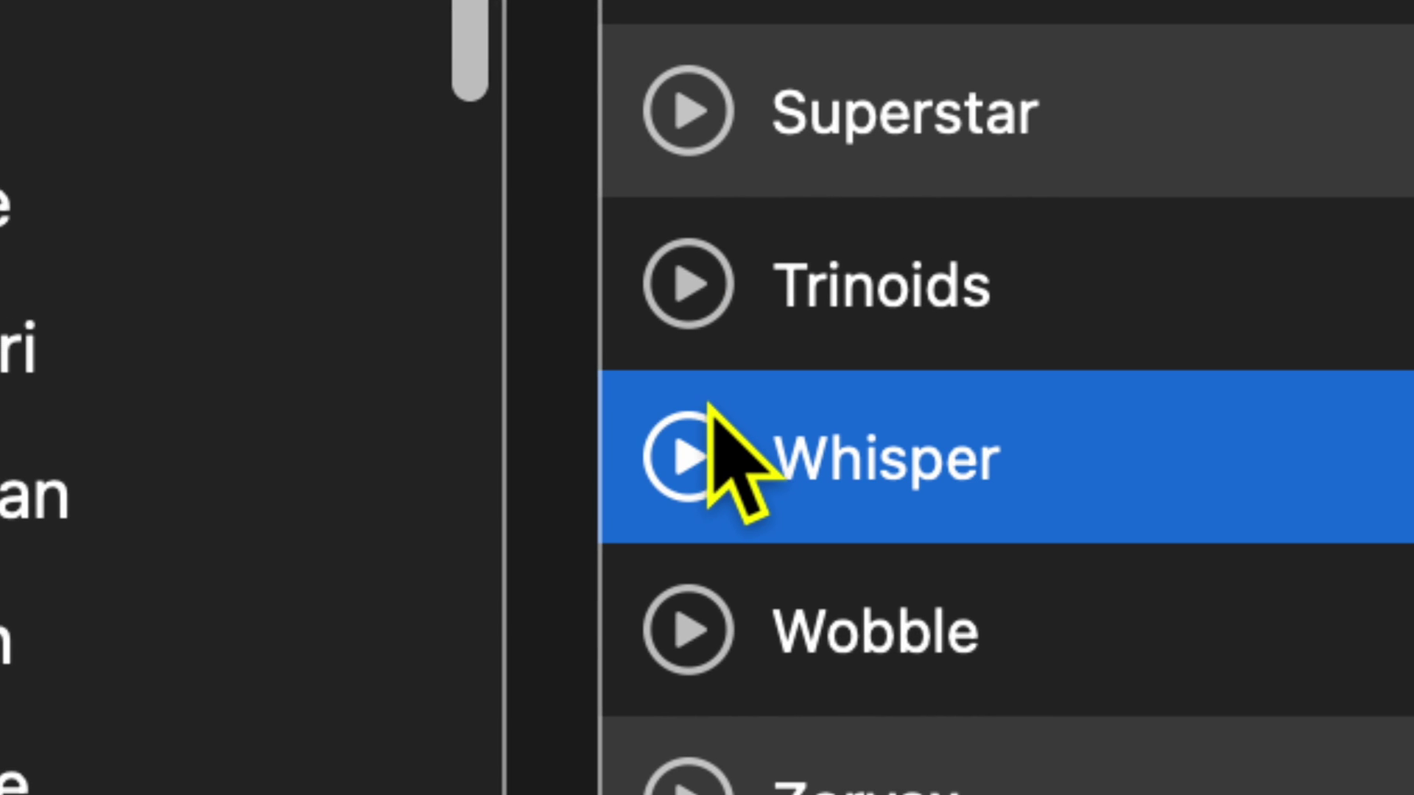